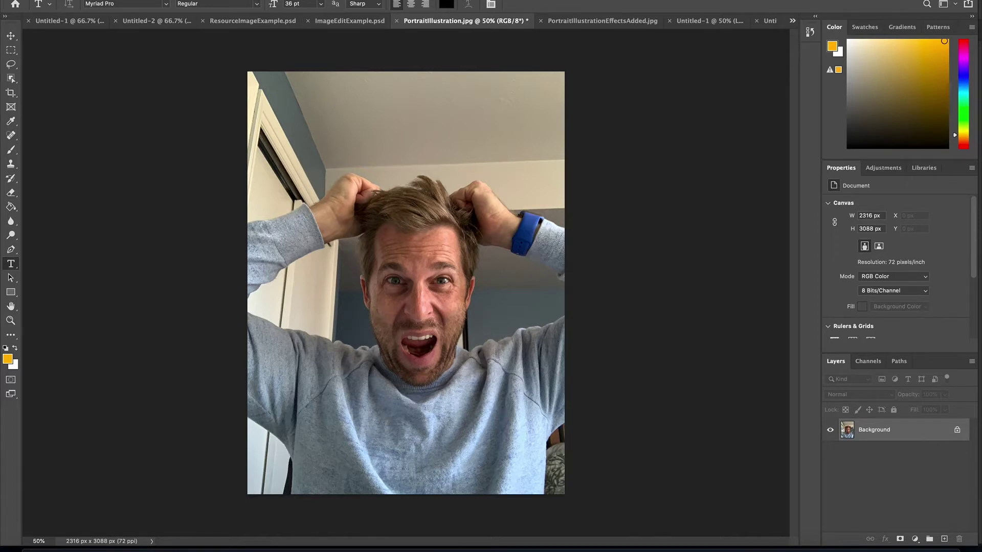
Open the Filter menu over the unedited PortraitIllustration.jpg portrait.
left_click(256, 0)
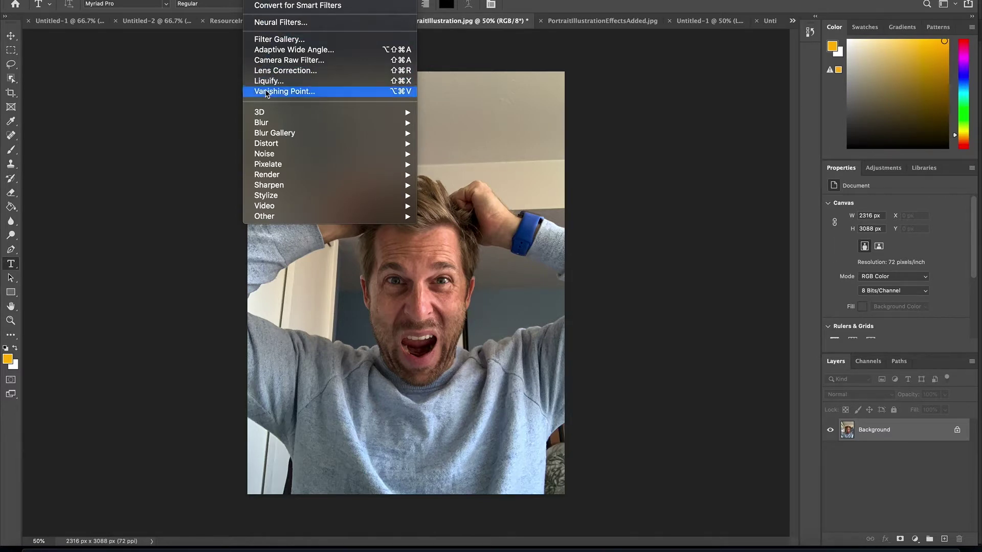
Open the Filter Gallery for the portrait.
mouse_move(273, 144)
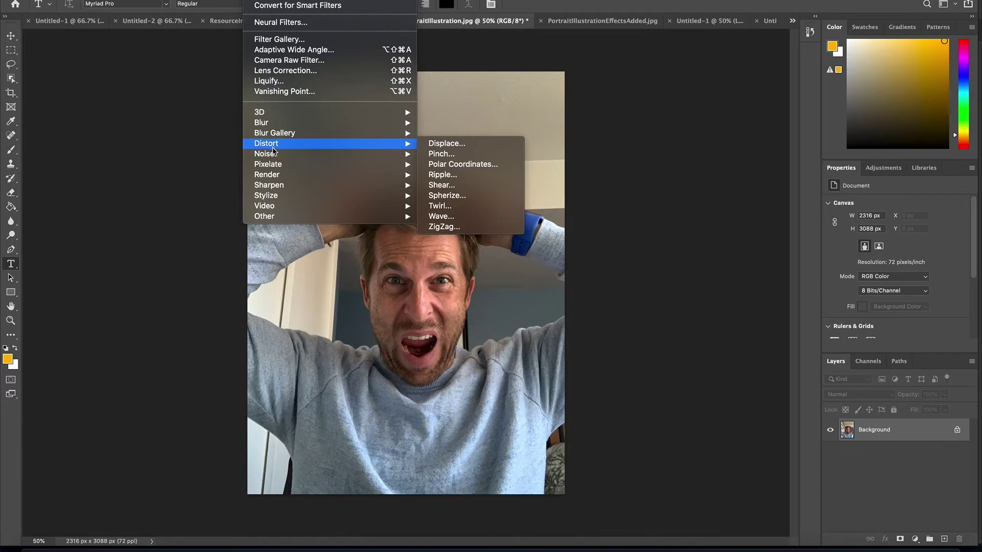
mouse_move(275, 198)
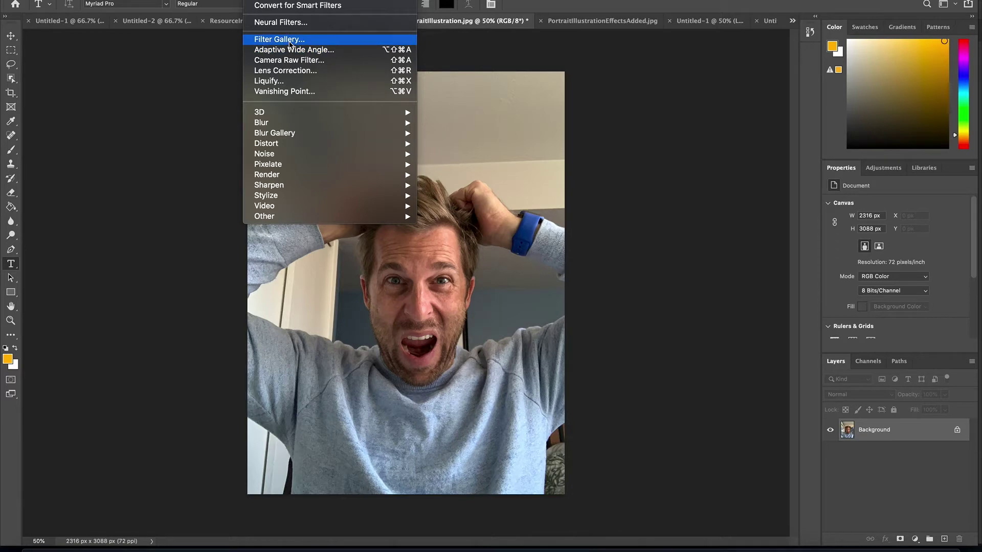
left_click(289, 41)
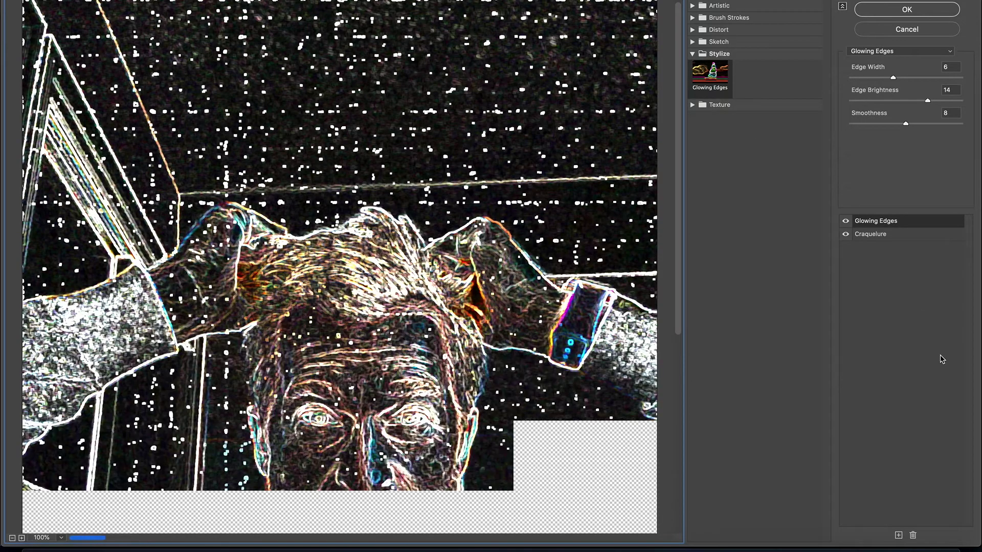
Delete the Glowing Edges effect layer, leaving only Craquelure, and zoom the preview out to 50%.
left_click(913, 535)
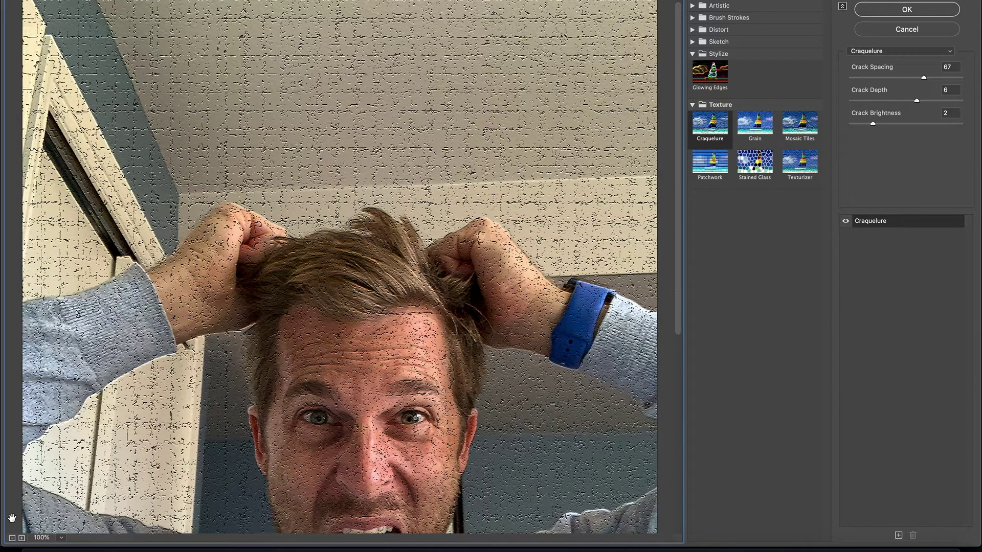
left_click(12, 539)
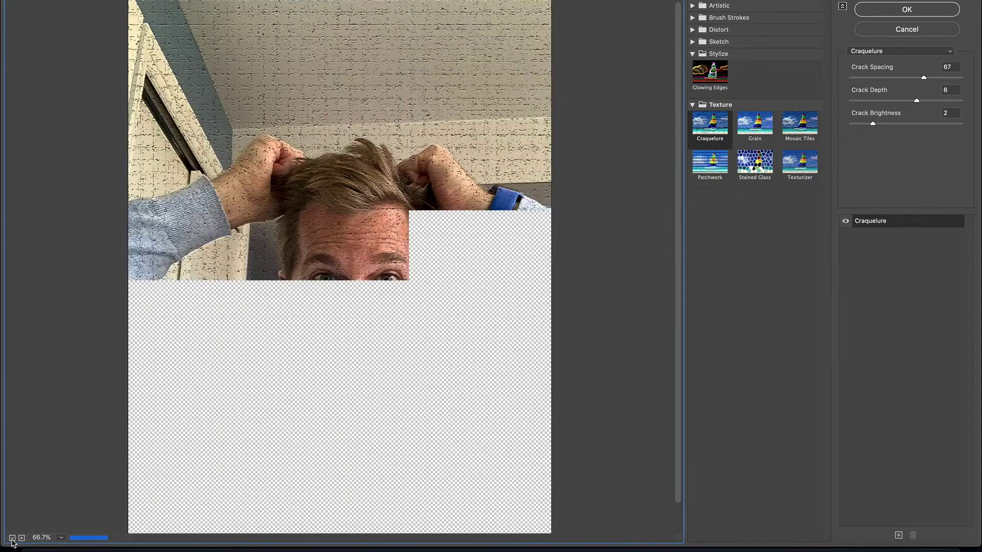
left_click(12, 539)
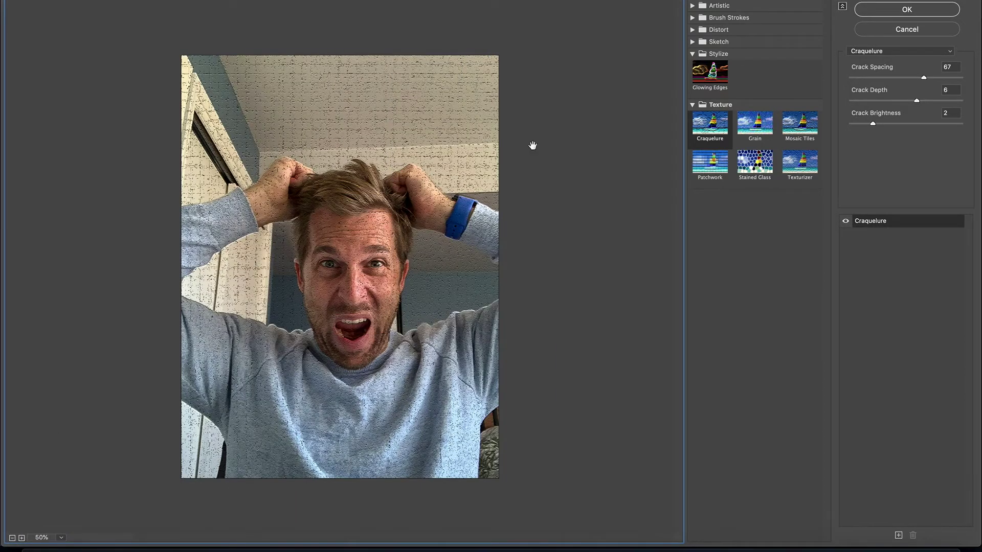
left_click(693, 7)
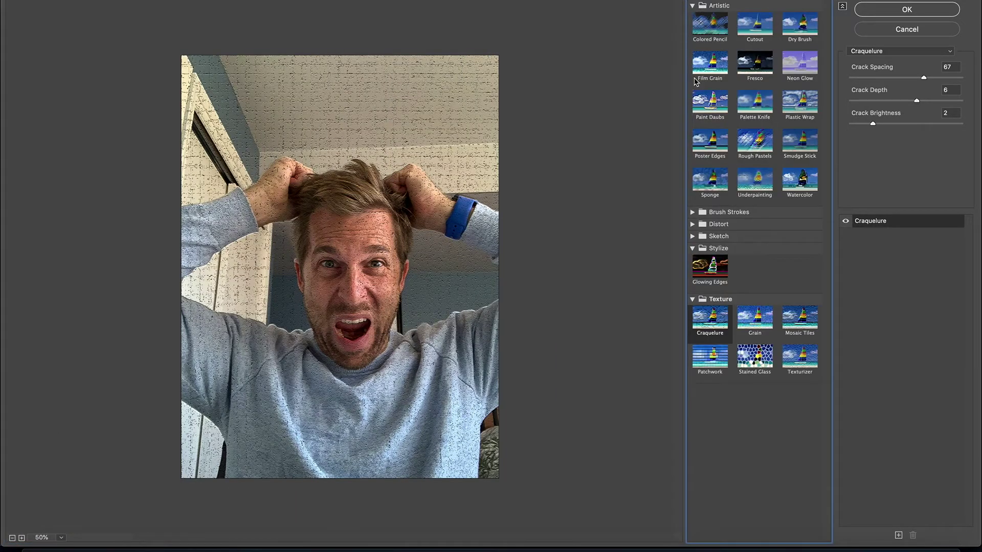
Replace Craquelure with the Sponge effect and raise its Brush Size to 6.
left_click(692, 213)
left_click(718, 183)
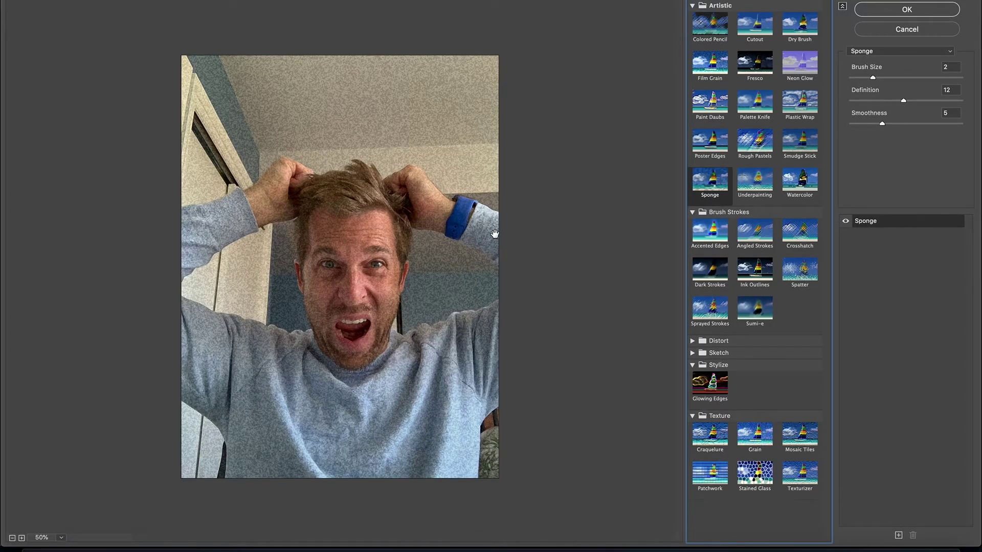
left_click_drag(873, 78, 917, 81)
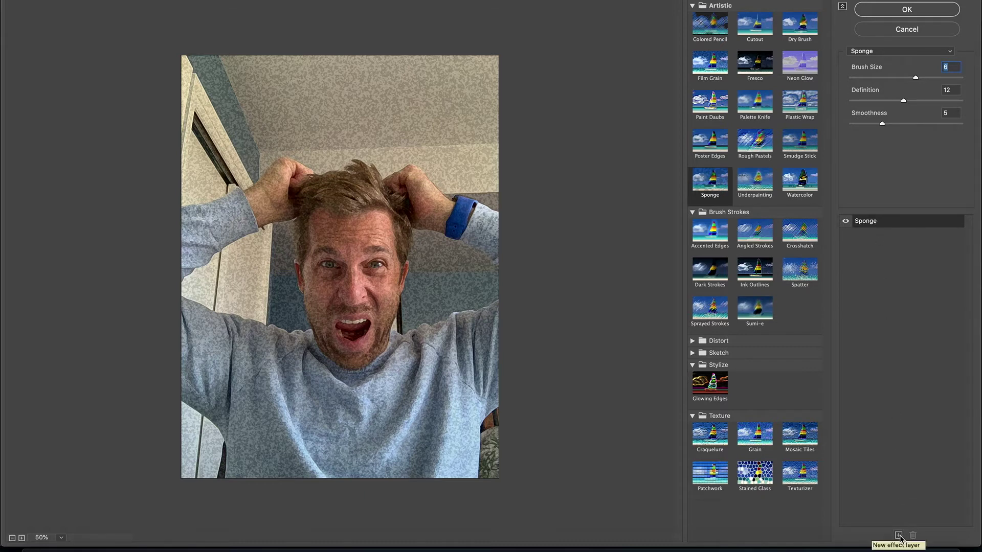
Add a Glowing Edges layer over Sponge with Edge Brightness 12, then apply the filters.
left_click(899, 536)
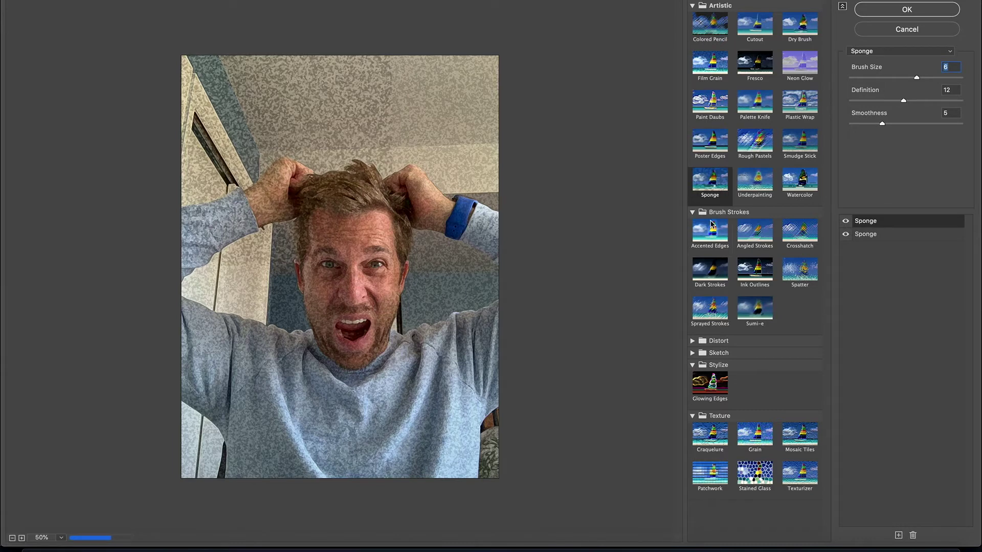
left_click(800, 230)
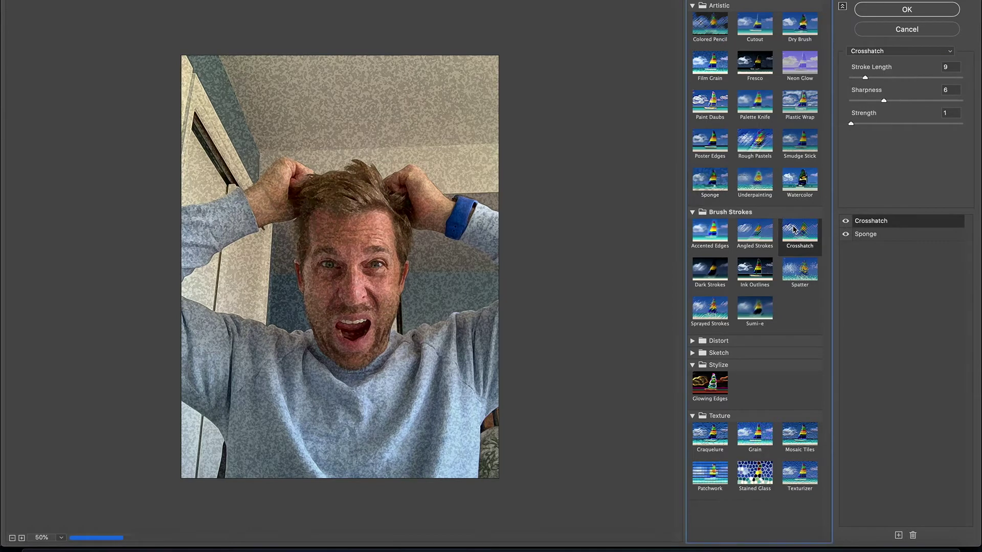
left_click(714, 384)
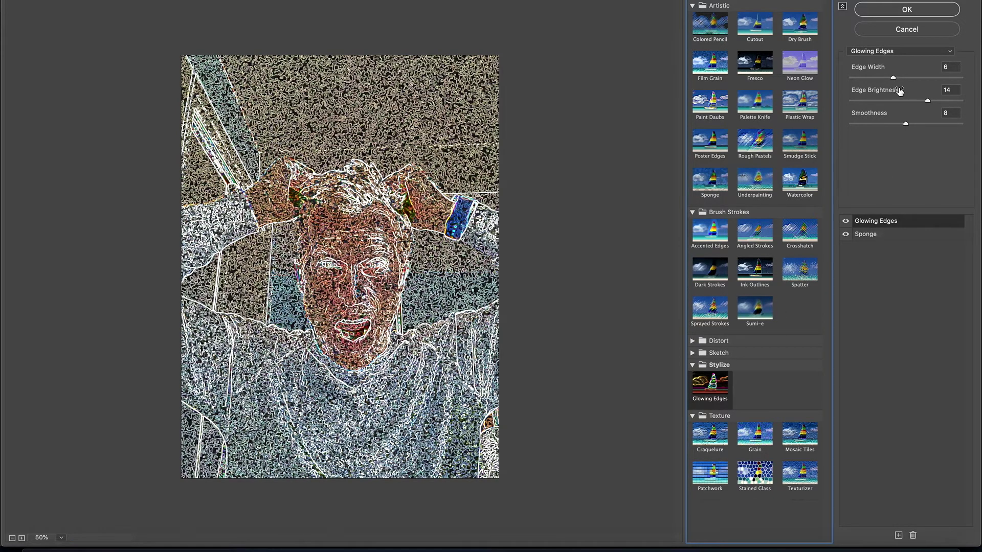
left_click(928, 101)
mouse_move(928, 101)
left_mouse_down()
mouse_move(873, 101)
mouse_move(919, 105)
left_mouse_up()
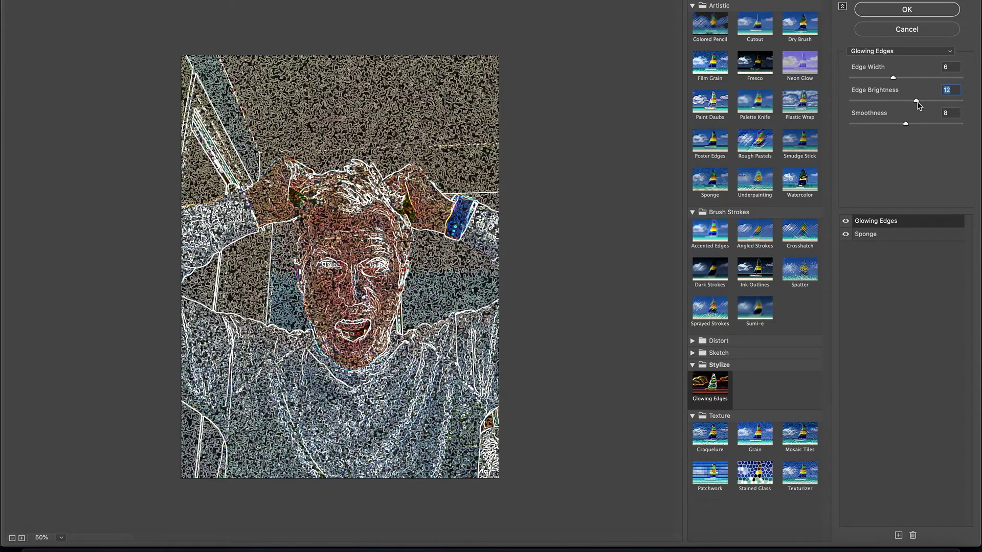
left_click(908, 11)
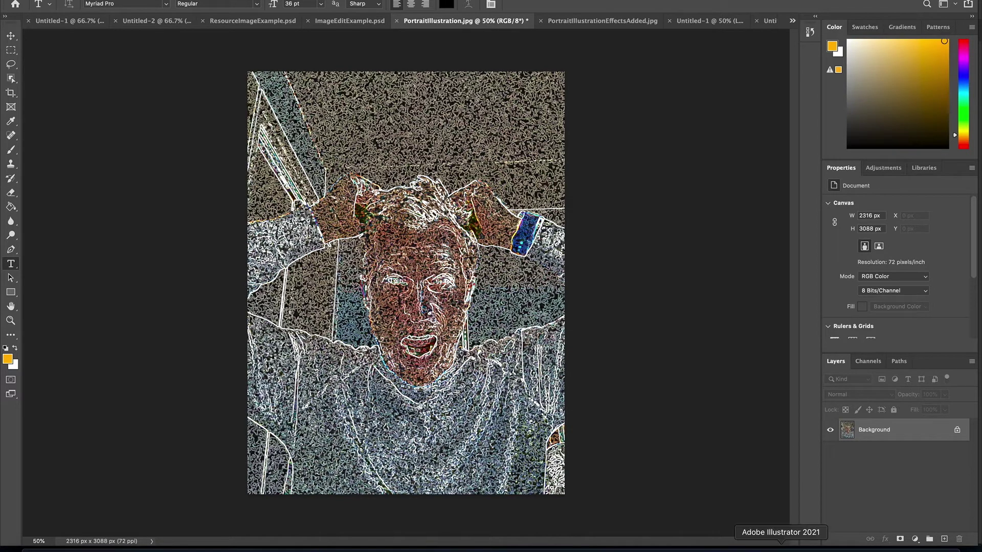
In Illustrator, select the placed portrait photo and open the Effect menu.
left_click(781, 547)
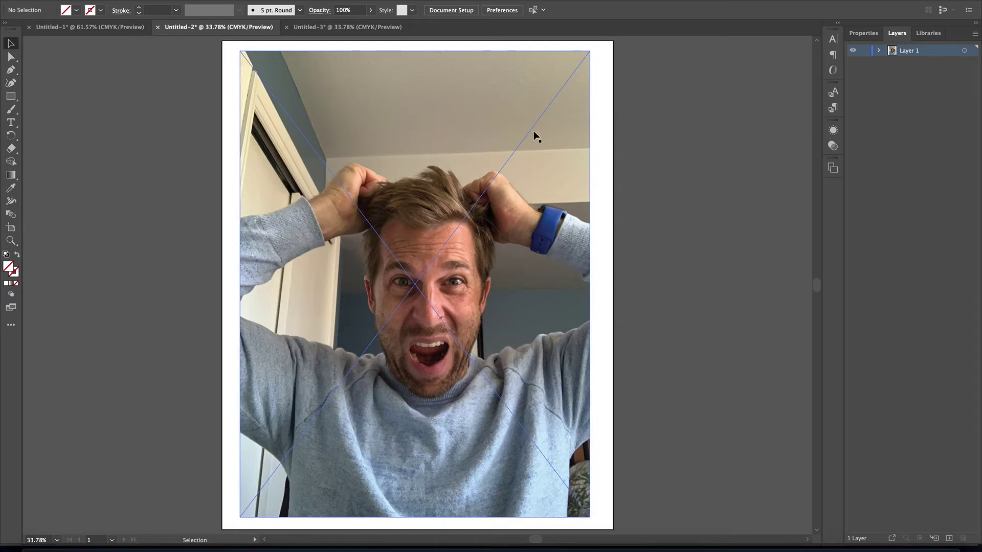
left_click(512, 329)
left_click(225, 0)
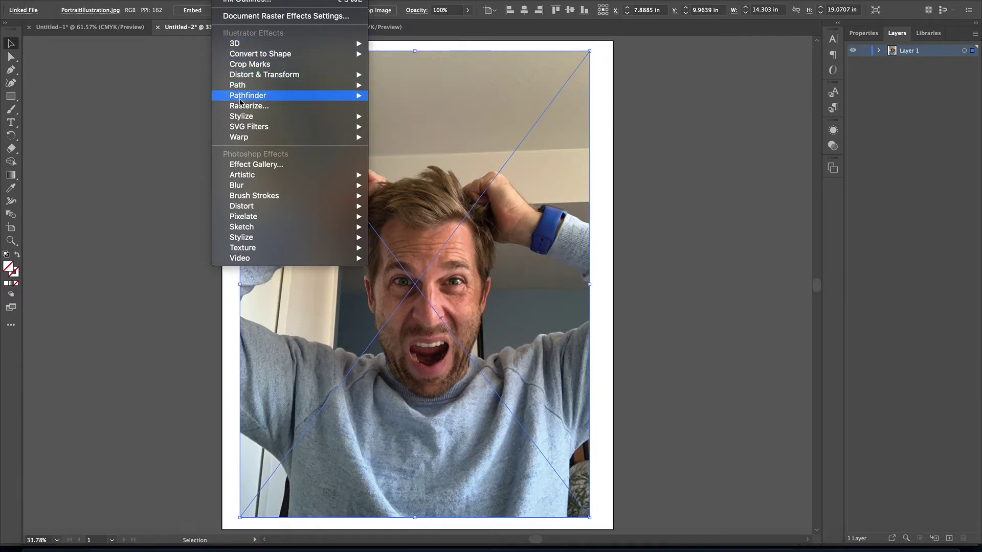
mouse_move(241, 132)
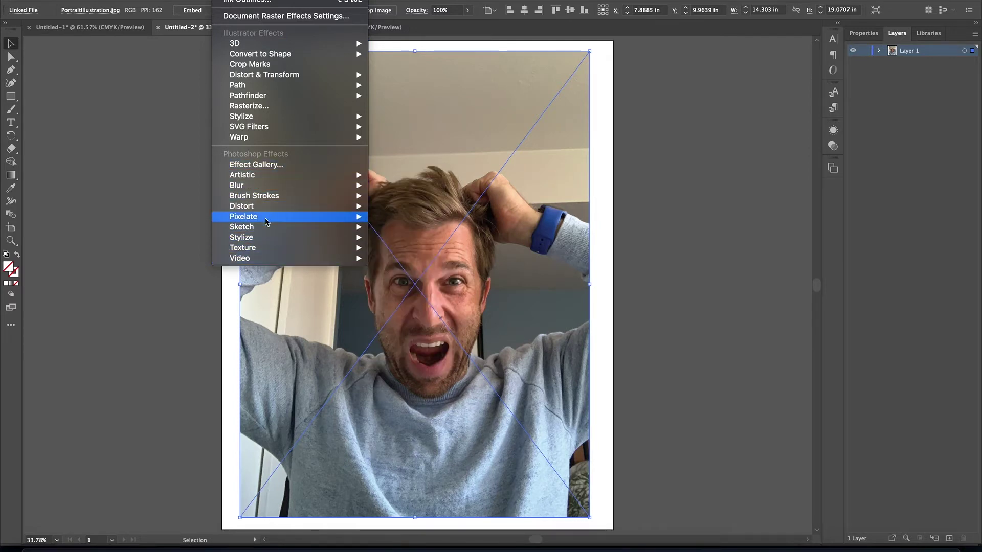
mouse_move(268, 183)
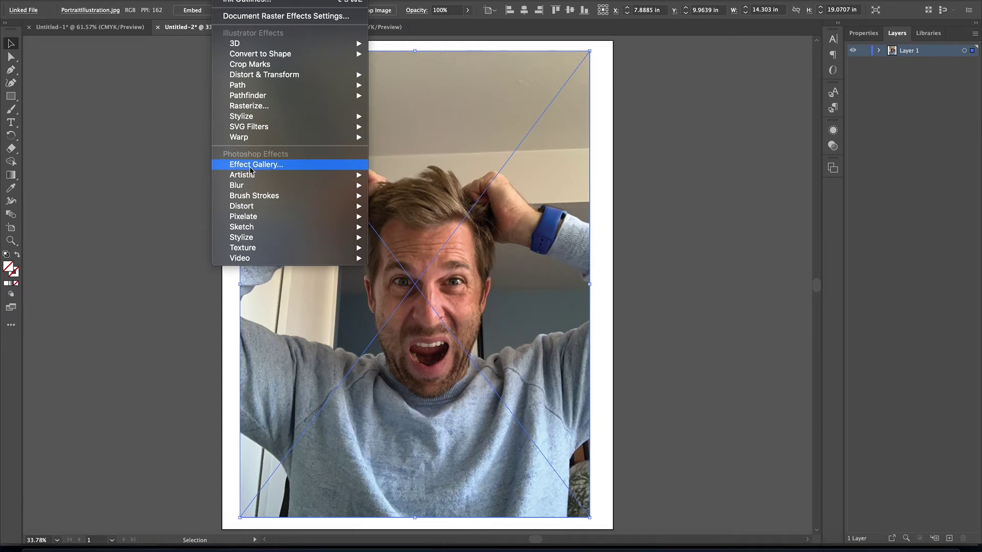
Apply Ink Outlines with Stroke Length 32 to the placed portrait, previewing at 50%.
left_click(252, 167)
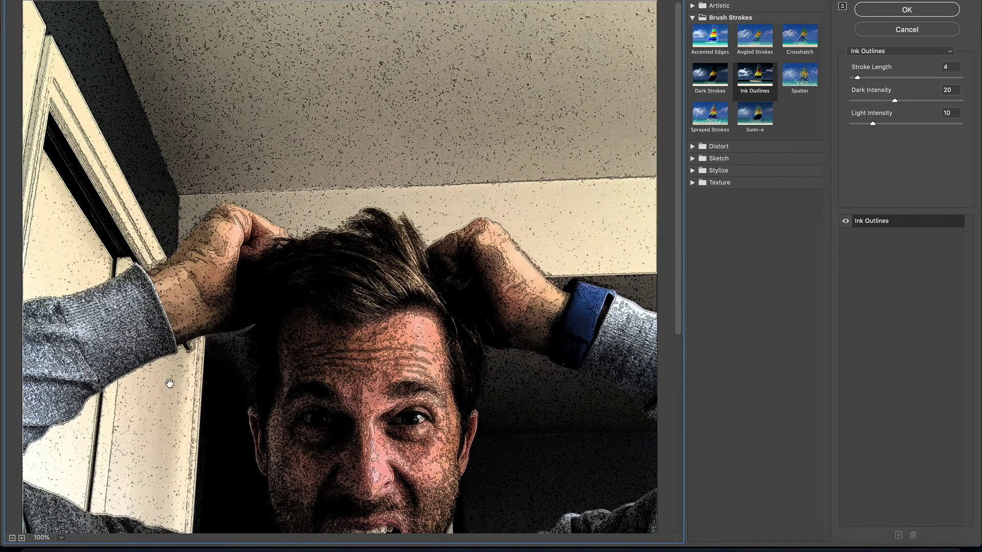
left_click(13, 538)
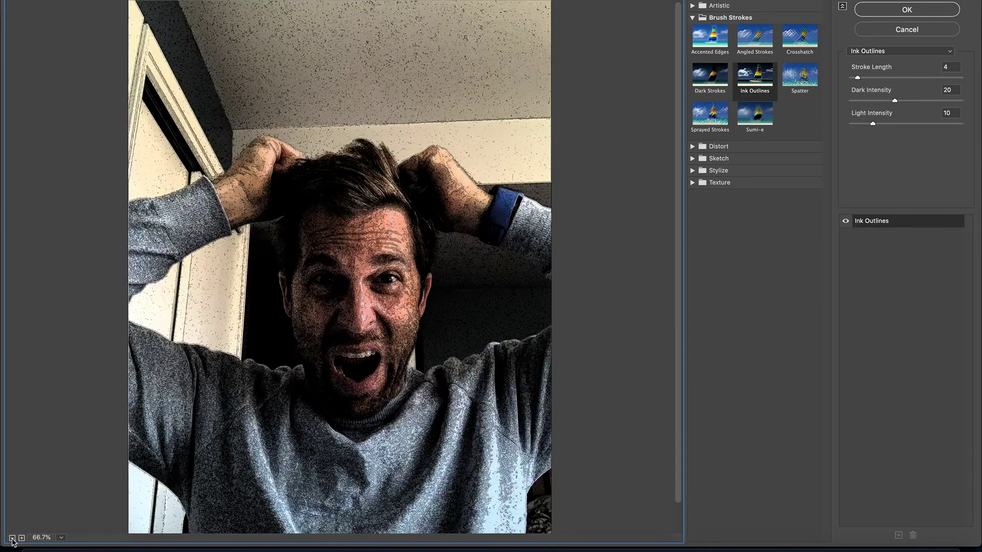
left_click(13, 538)
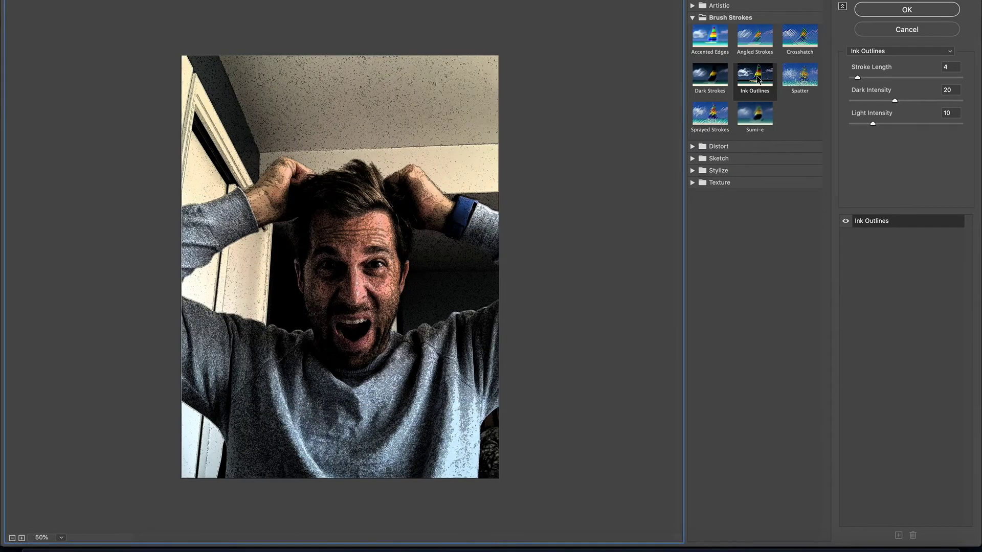
left_click_drag(858, 77, 923, 79)
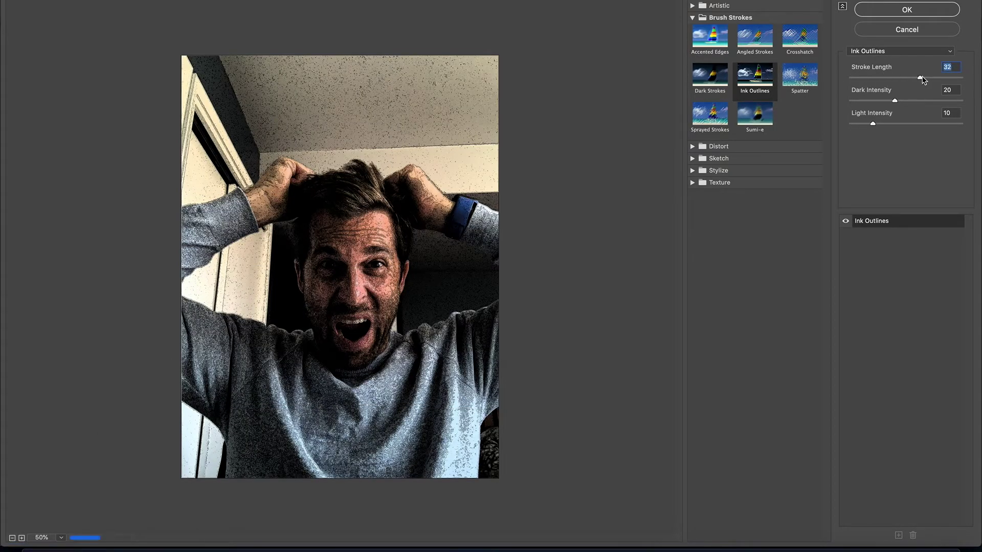
left_click(915, 11)
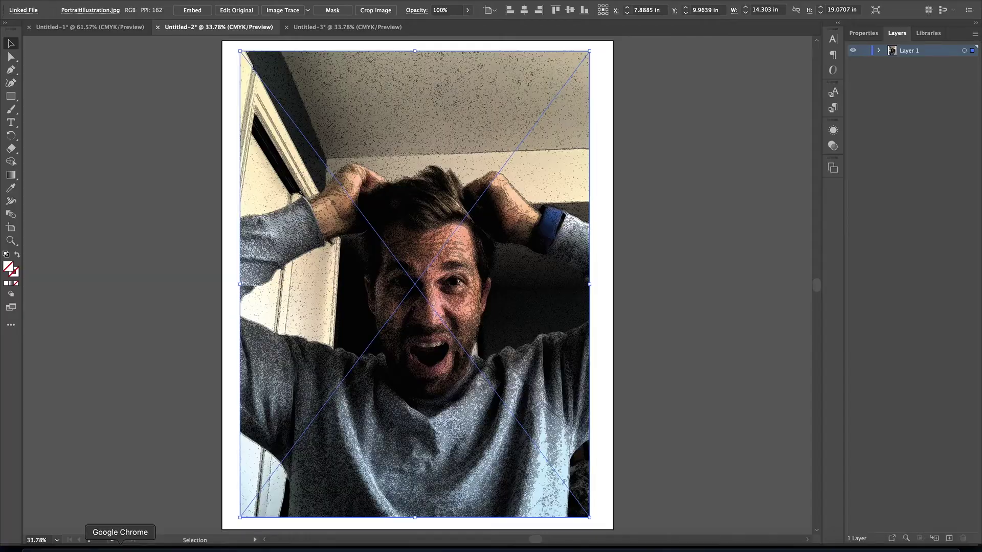
left_click(120, 549)
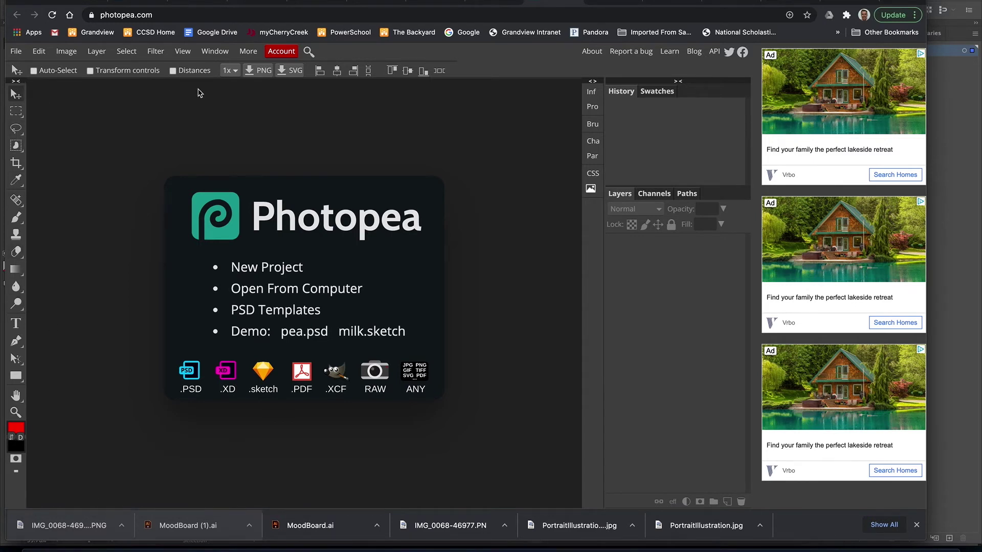
Open PortraitIllustration.jpg from Creative Cloud Files in Photopea.
left_click(20, 53)
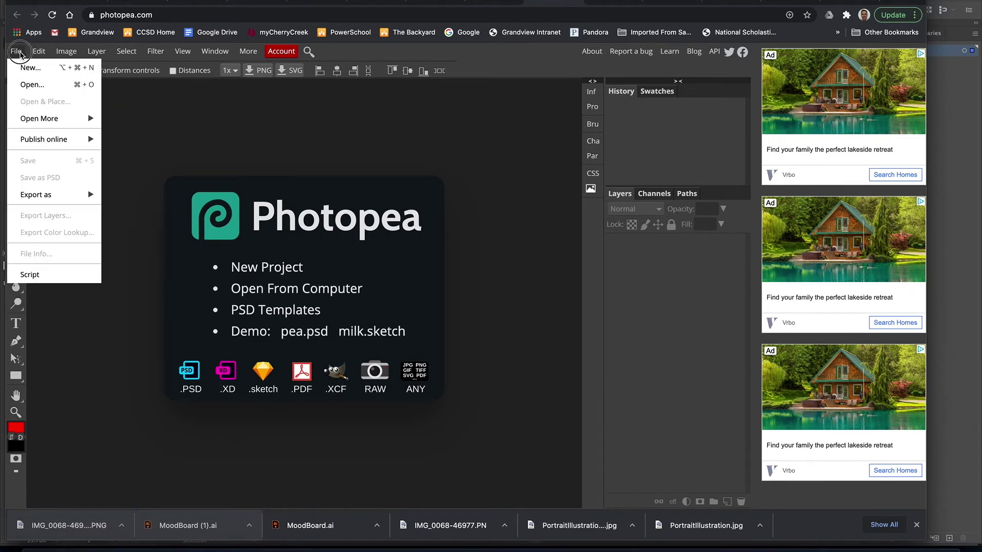
left_click(27, 85)
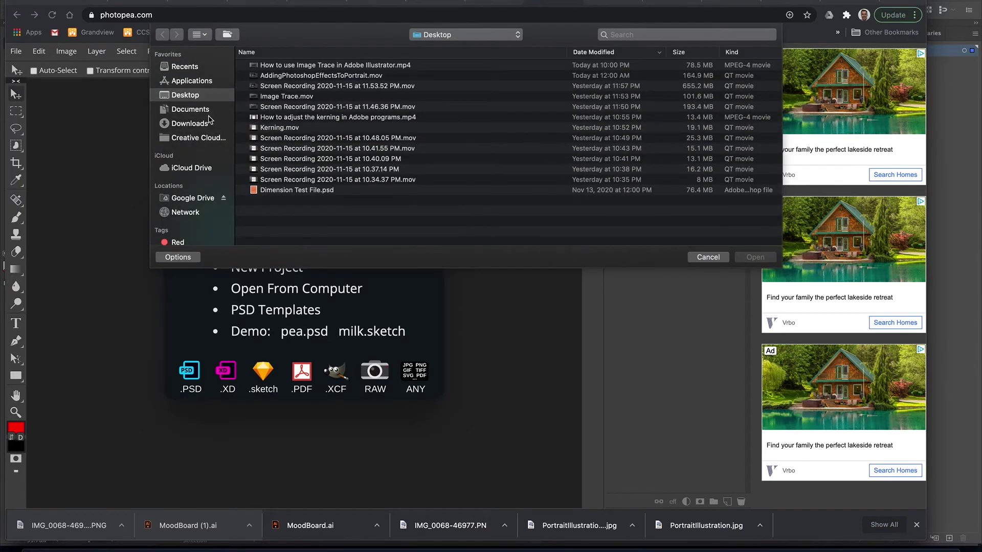
left_click(205, 137)
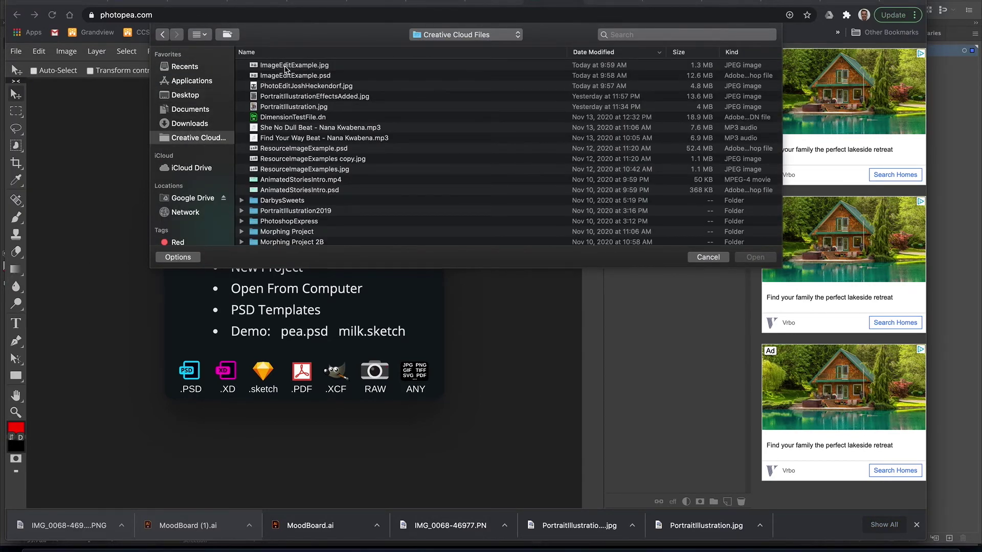
left_click(287, 107)
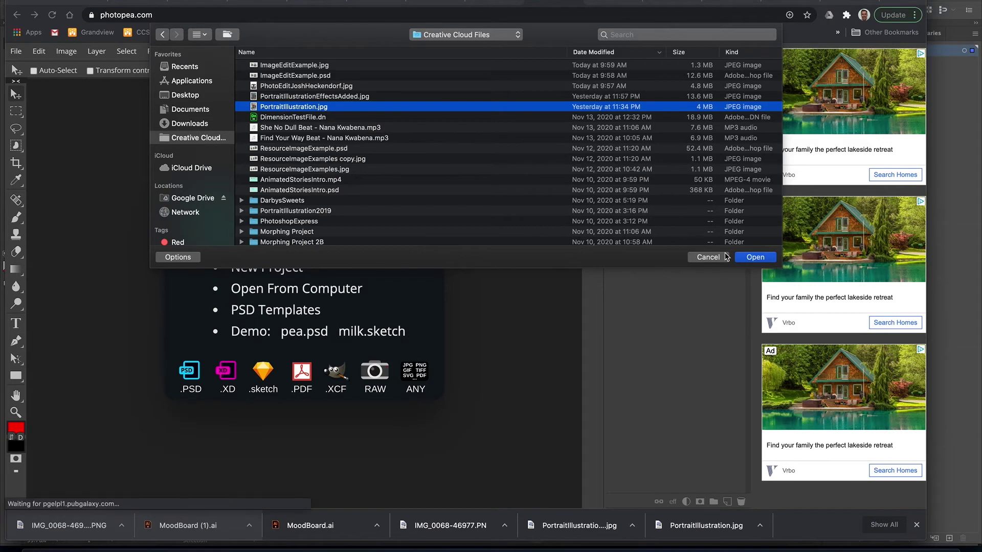
left_click(755, 258)
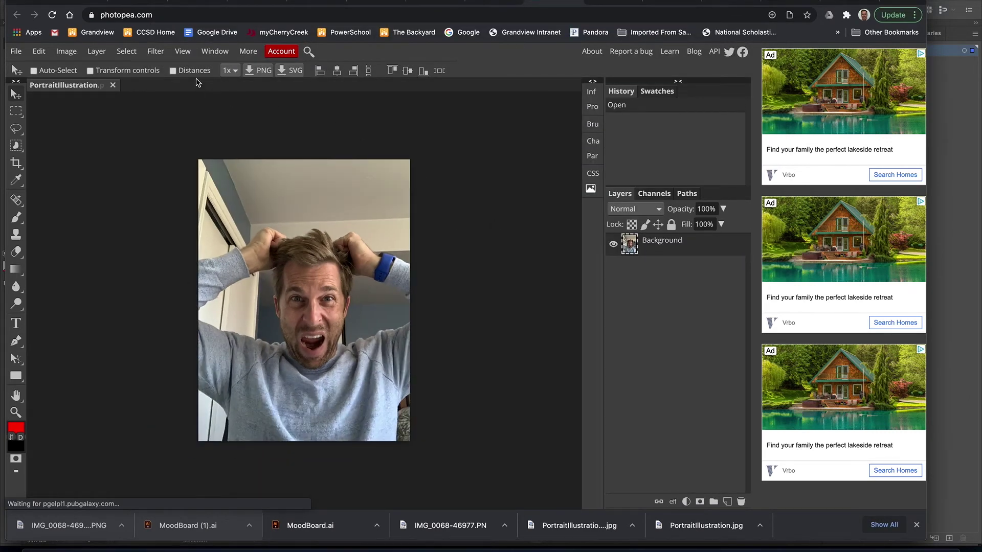
Open Photopea's Filter Gallery and select the Glowing Edges effect.
left_click(156, 51)
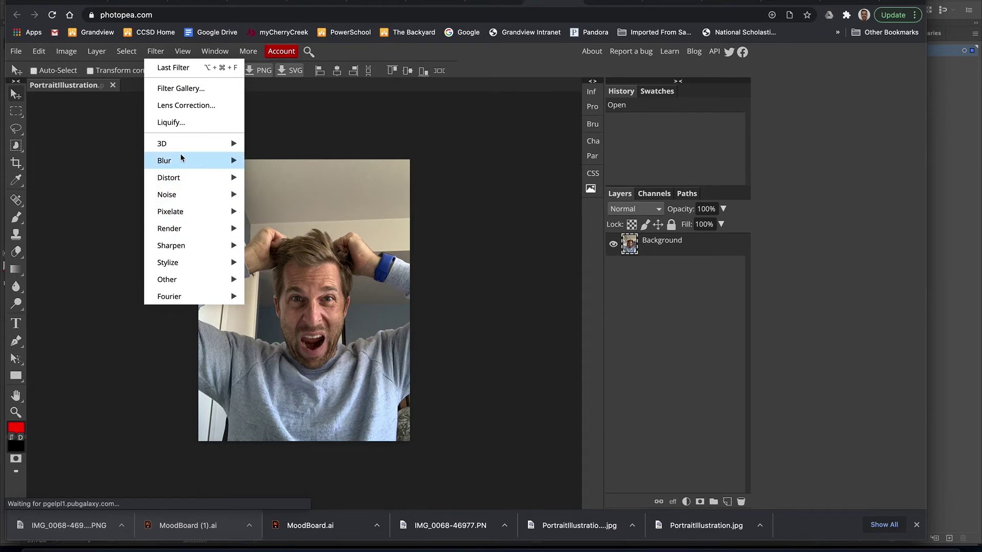
left_click(182, 91)
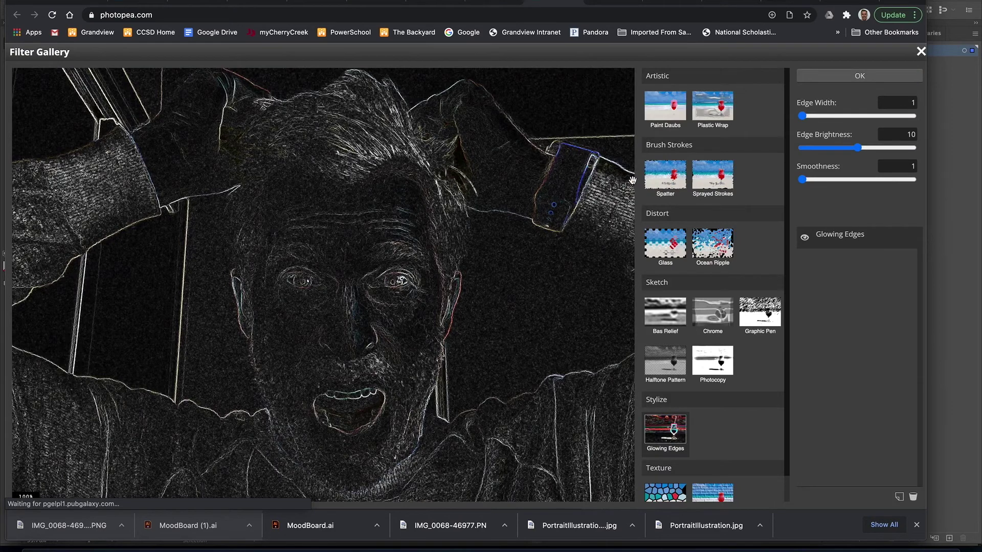
left_click(709, 243)
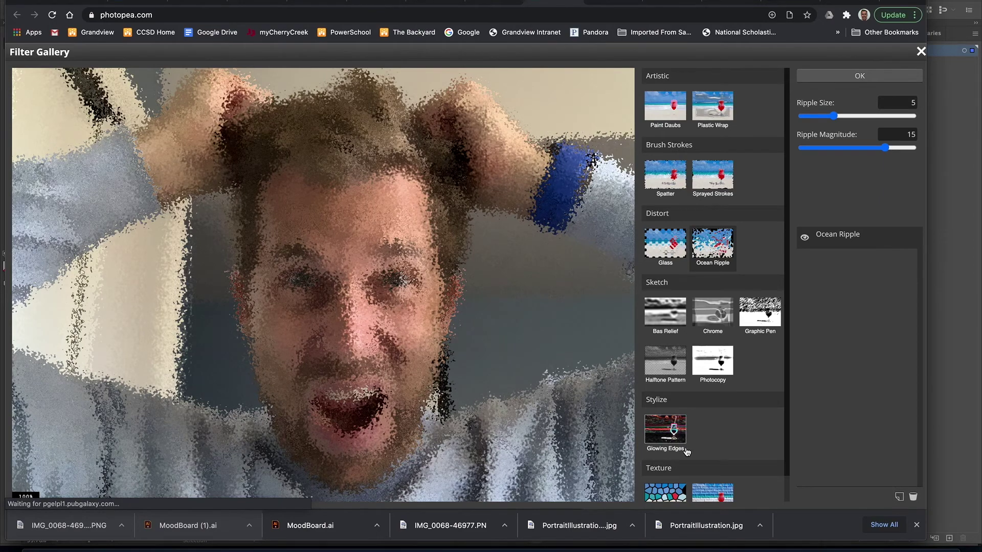
left_click(663, 430)
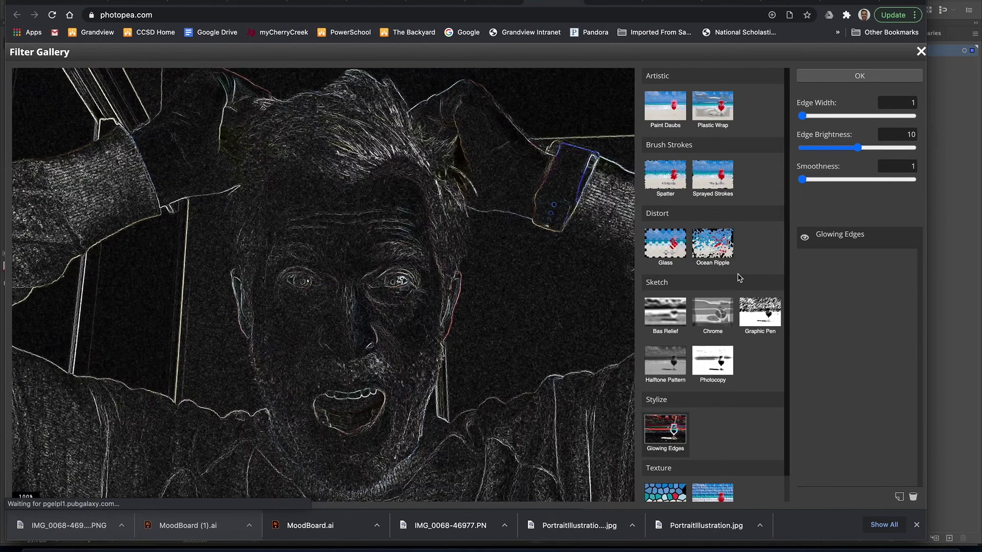
Set Glowing Edges Smoothness to 4 and Edge Width to 2, then apply it.
left_click_drag(839, 180, 804, 181)
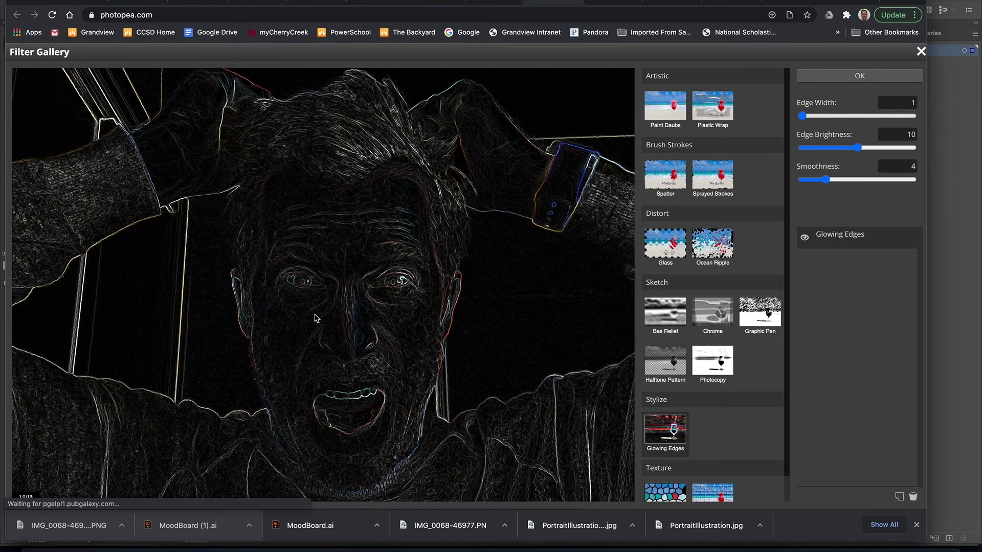
key("Right")
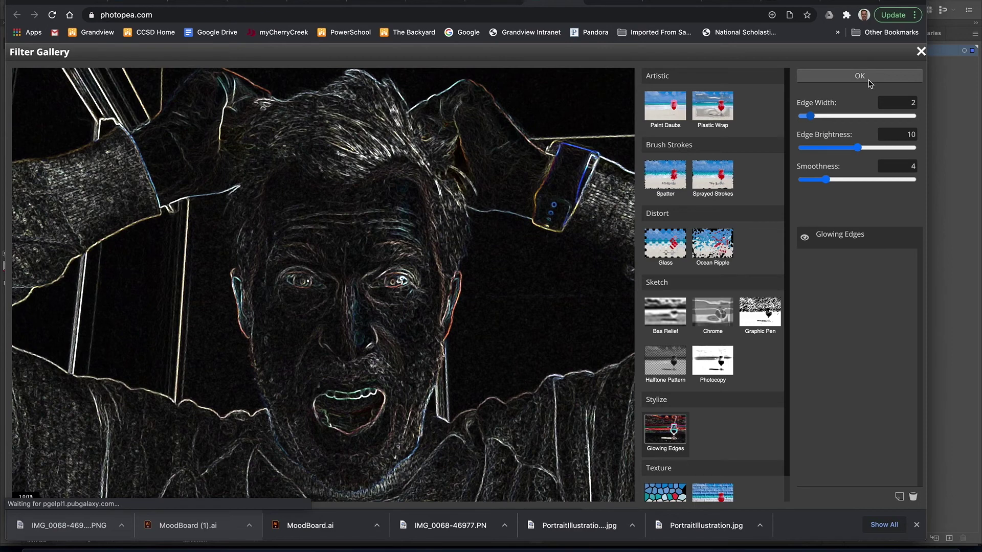
key("ctrl+plus")
key("ctrl+plus")
key("ctrl+plus")
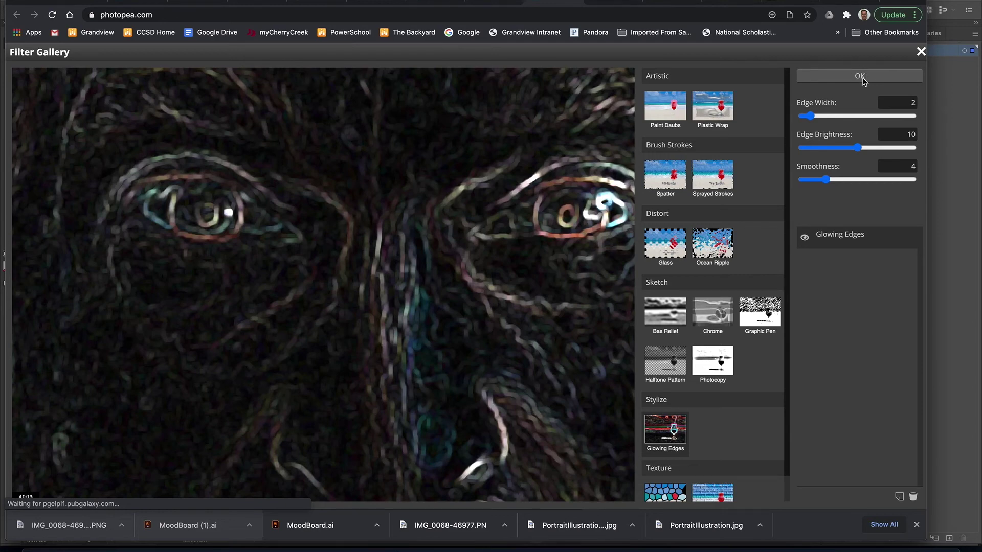
left_click(859, 76)
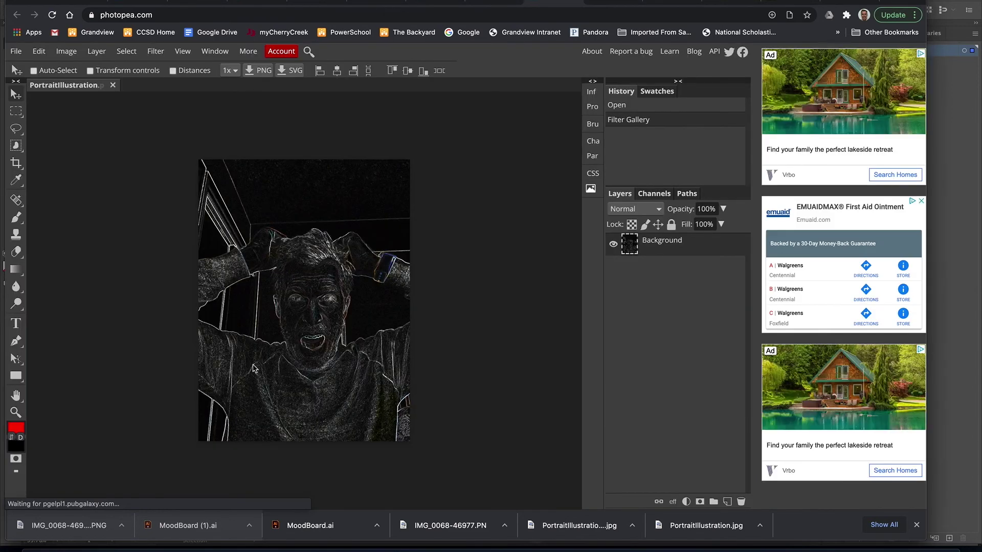
left_click(17, 52)
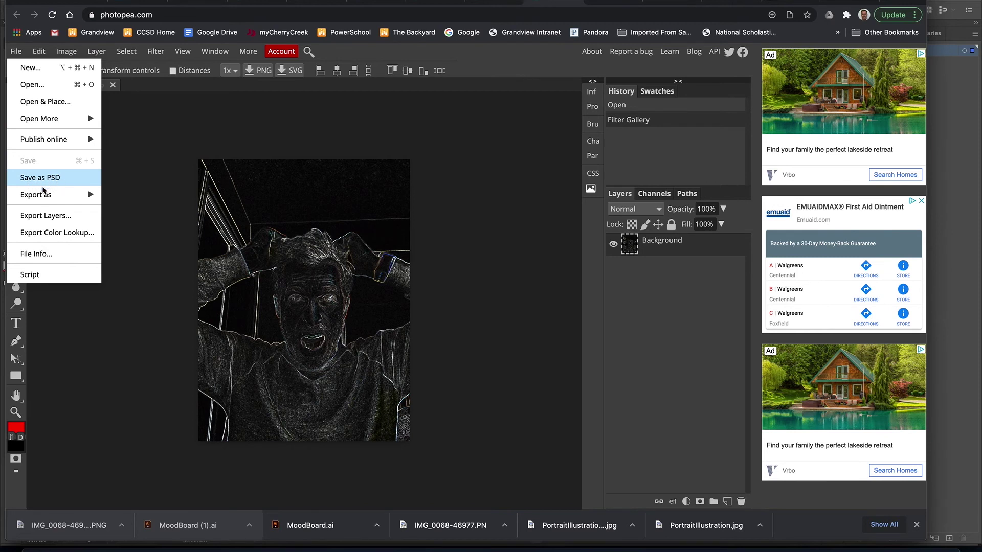
mouse_move(42, 200)
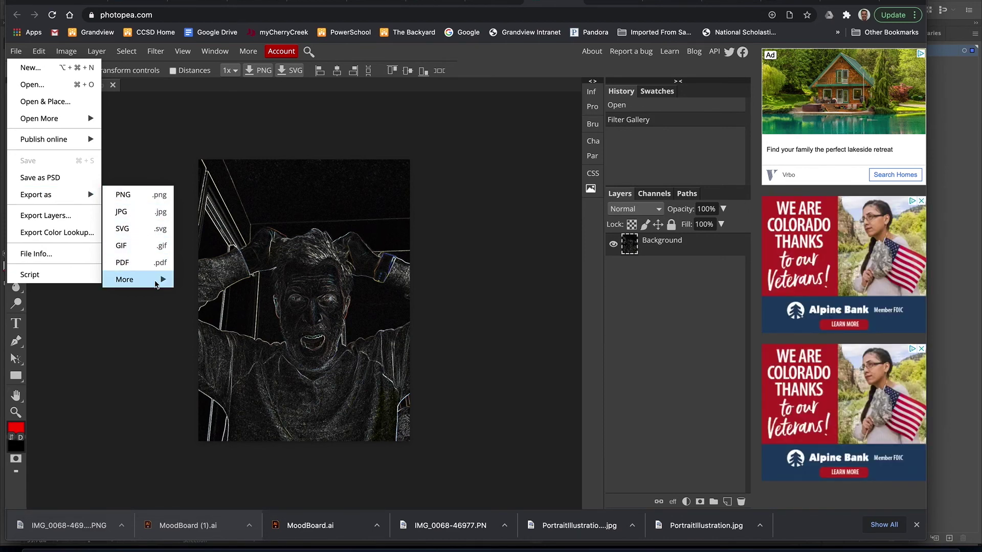
left_click(166, 161)
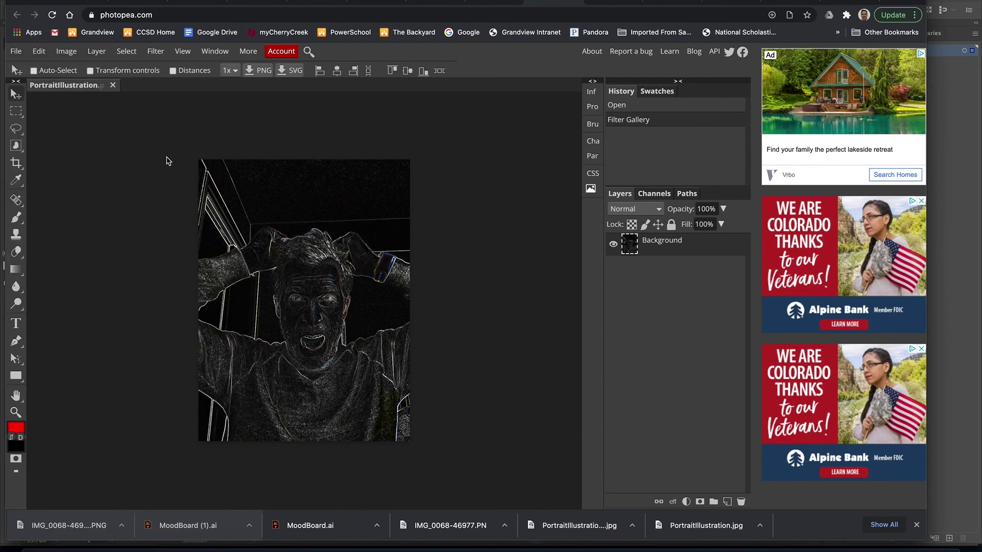